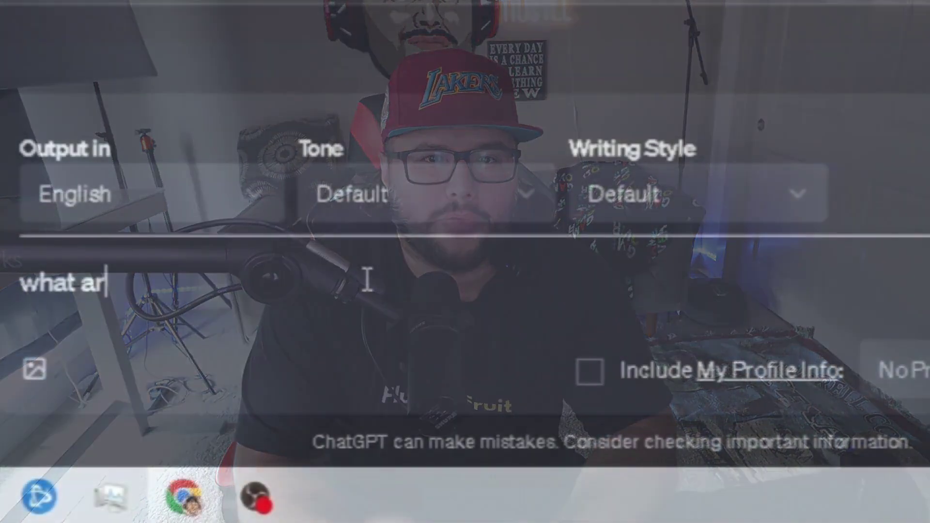
text(e the)
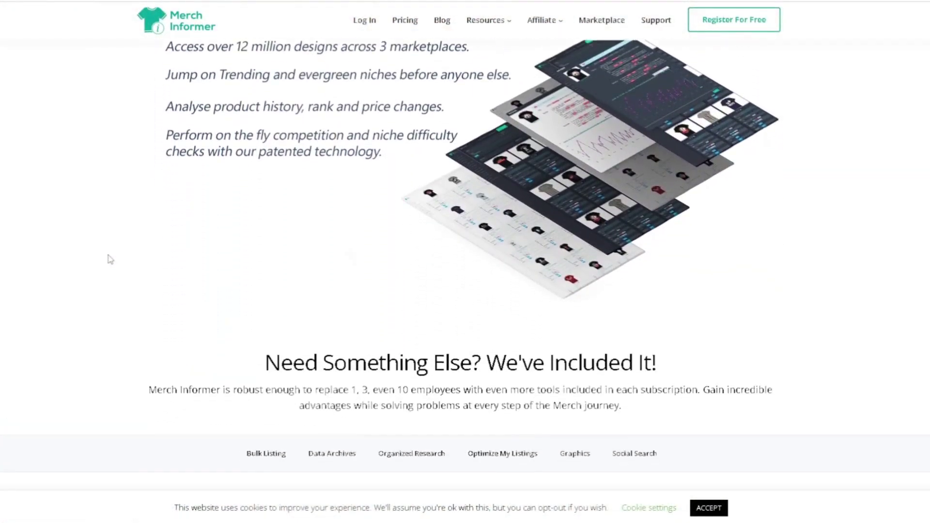
scroll(109, 259, down, 4)
scroll(109, 259, down, 3)
scroll(109, 259, down, 4)
scroll(109, 259, down, 4)
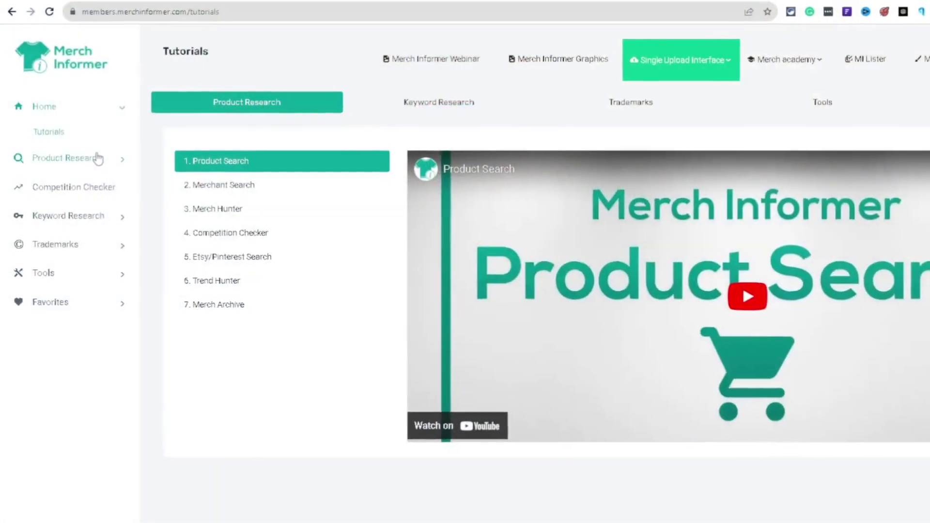
Step: Expand Product Research in the Merch Informer members' Tutorials sidebar
click(98, 155)
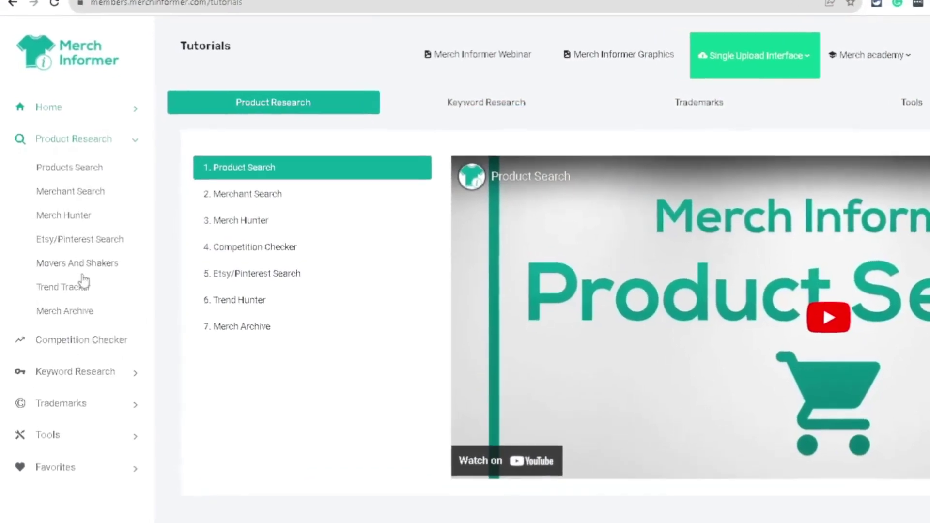
Step: Open the Movers And Shakers trending t-shirts page under Product Research
click(84, 266)
scroll(682, 263, down, 4)
scroll(698, 265, down, 2)
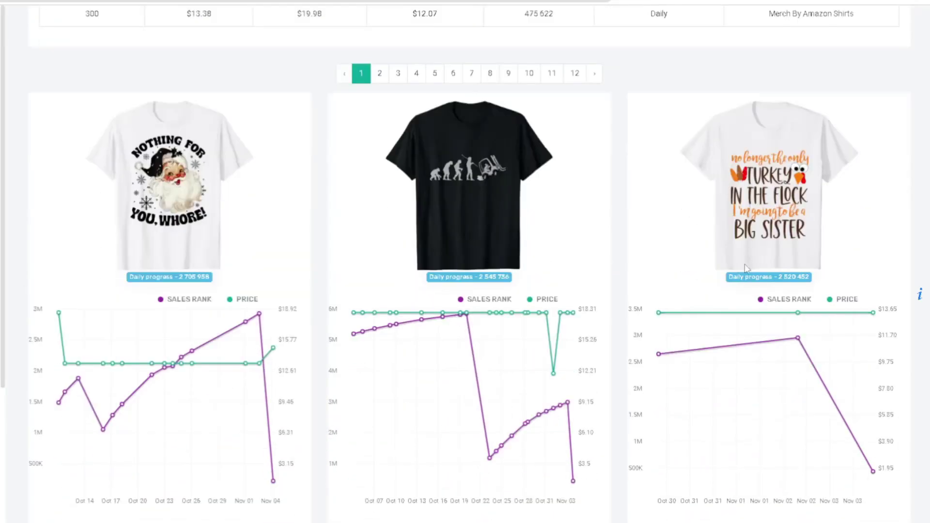
scroll(747, 269, down, 2)
scroll(783, 282, down, 2)
scroll(784, 281, down, 4)
scroll(785, 282, down, 4)
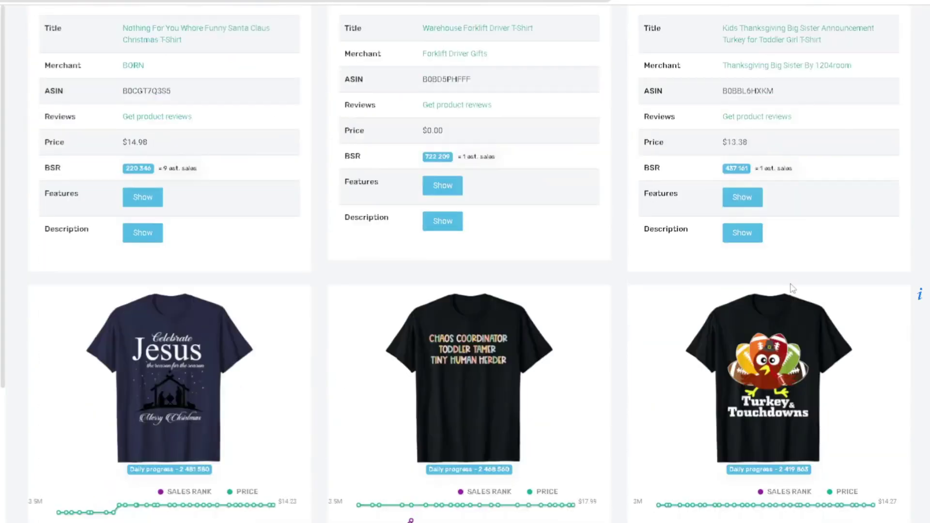
scroll(789, 284, down, 4)
scroll(793, 285, down, 3)
scroll(793, 285, down, 4)
scroll(795, 284, down, 3)
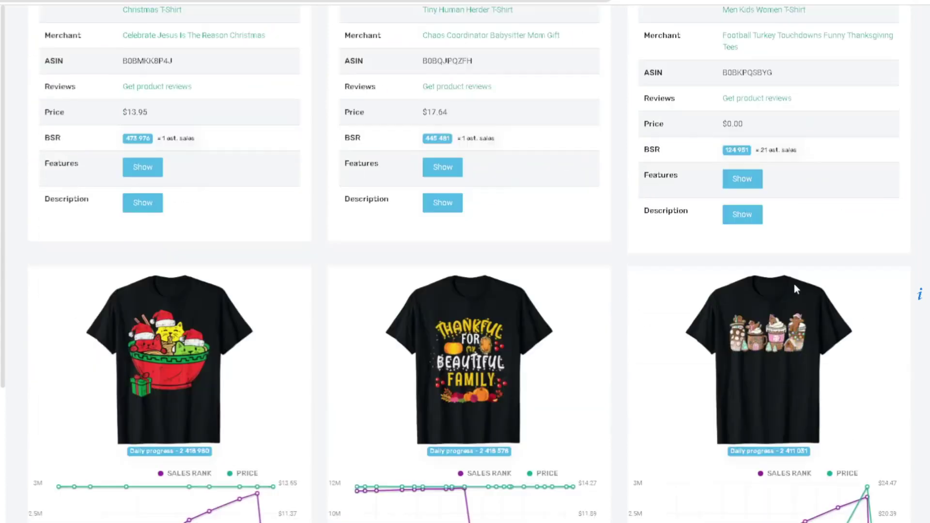
scroll(796, 286, down, 3)
scroll(799, 288, down, 3)
scroll(803, 289, down, 2)
scroll(814, 291, up, 2)
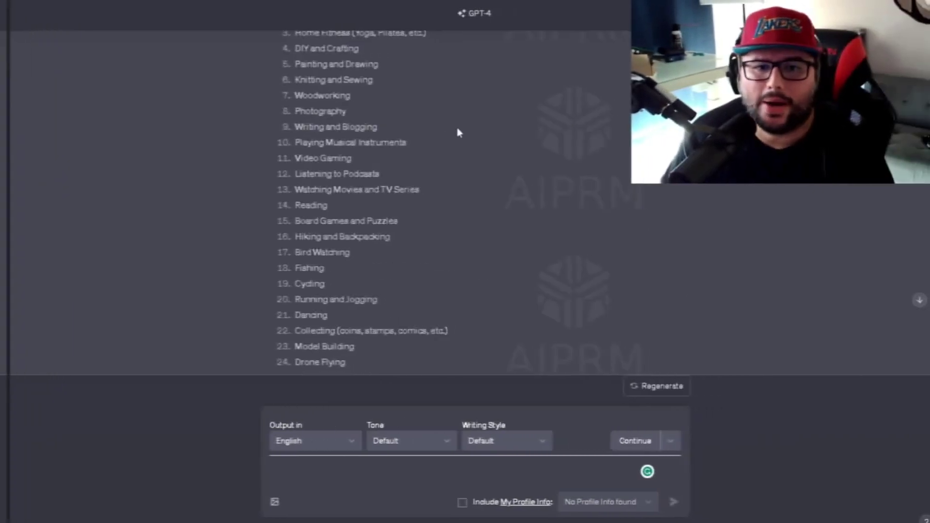
scroll(457, 127, up, 3)
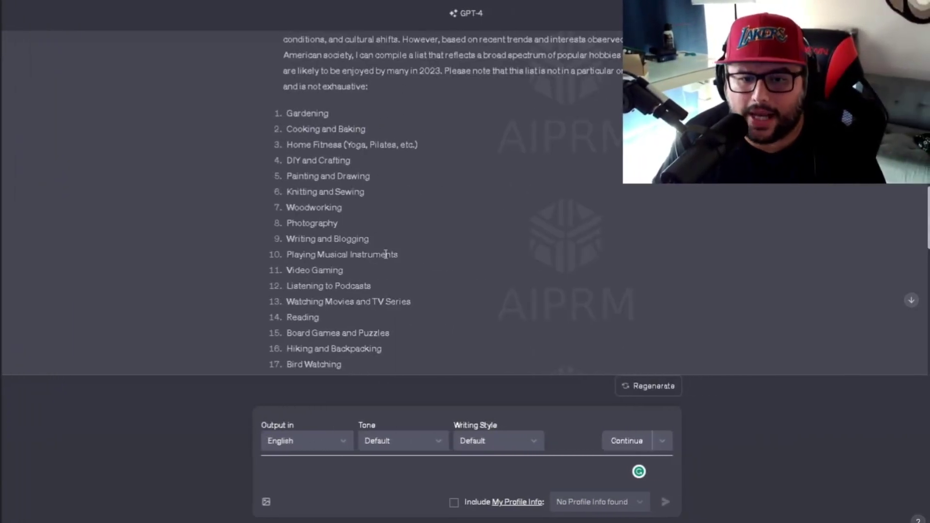
scroll(389, 253, down, 3)
scroll(388, 252, down, 1)
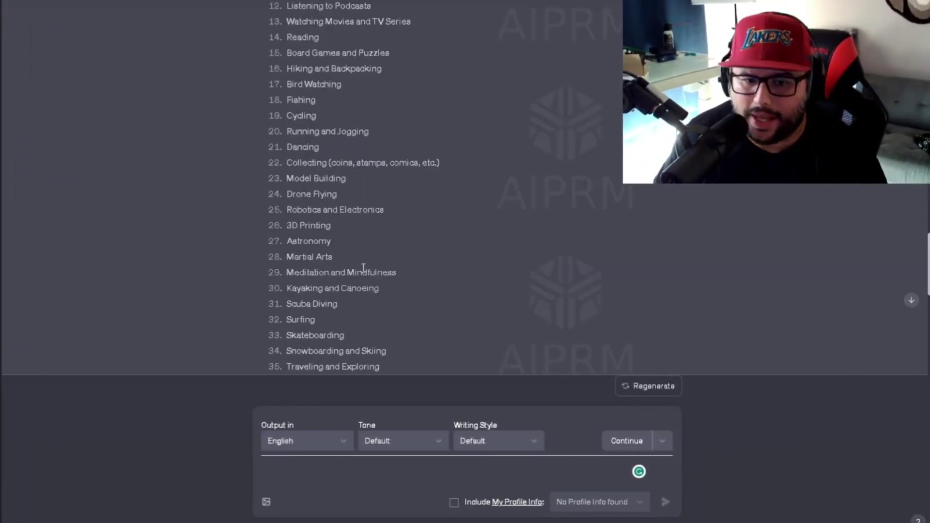
scroll(363, 269, down, 1)
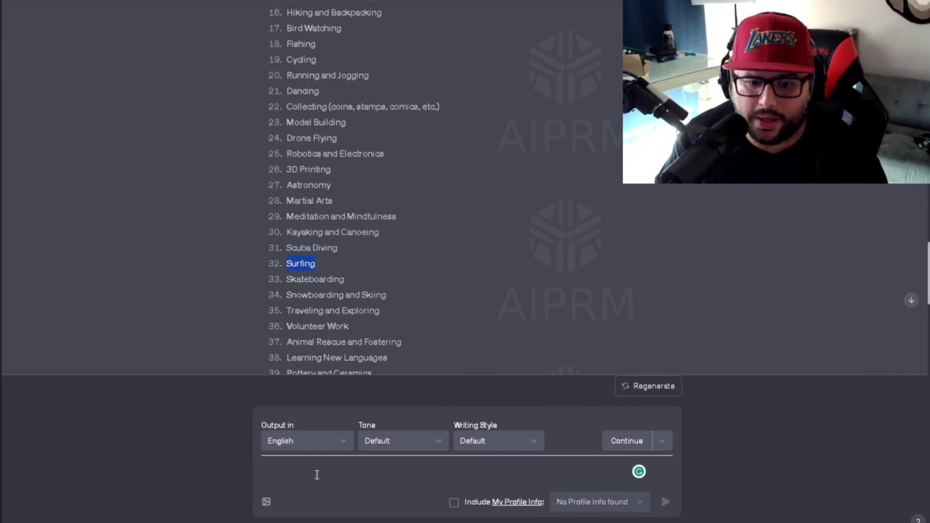
text(Give)
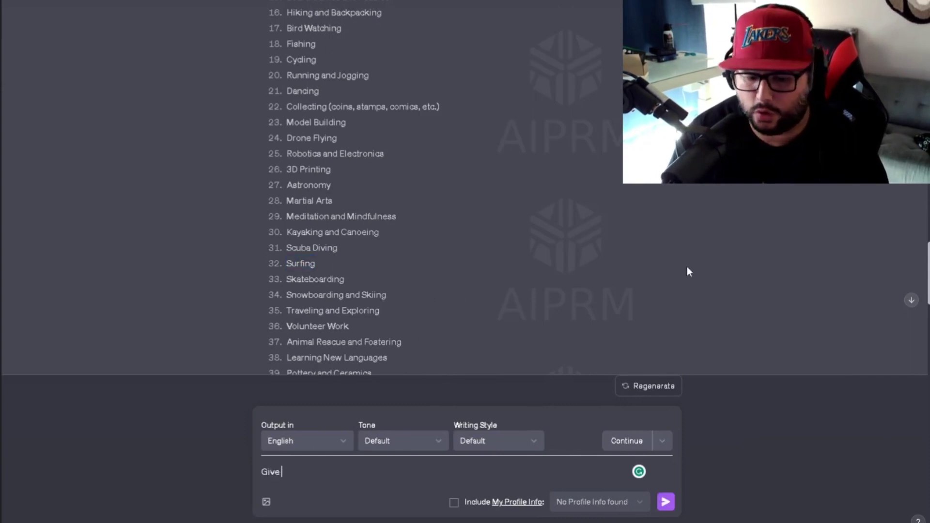
text( 20 funn)
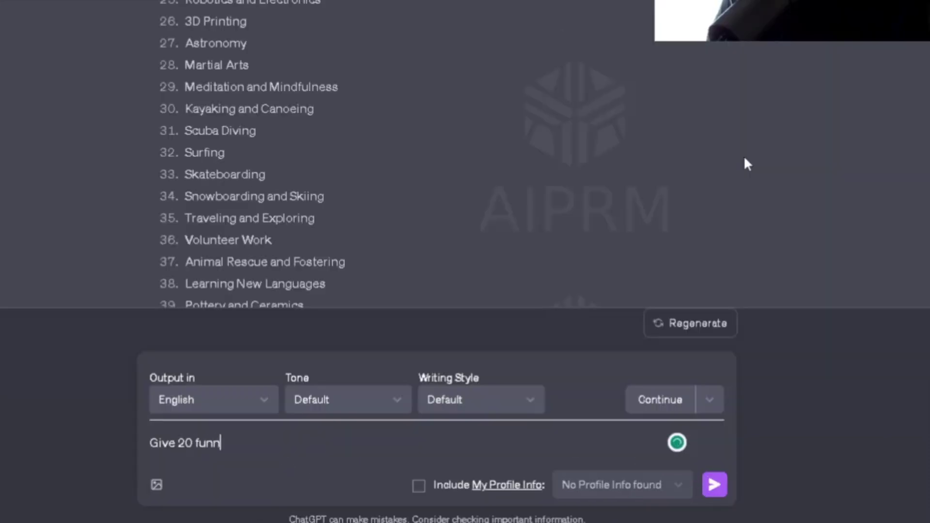
text(y Surfing)
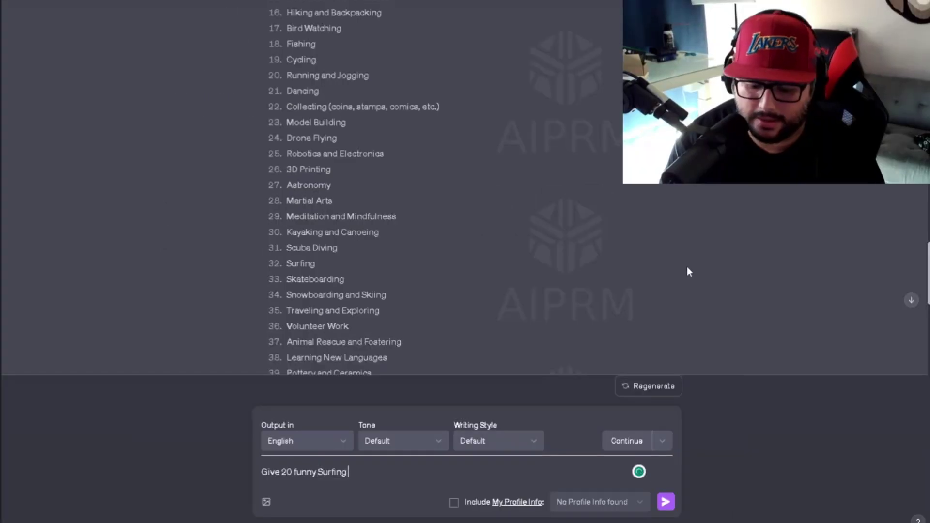
text( saying for a t-sh)
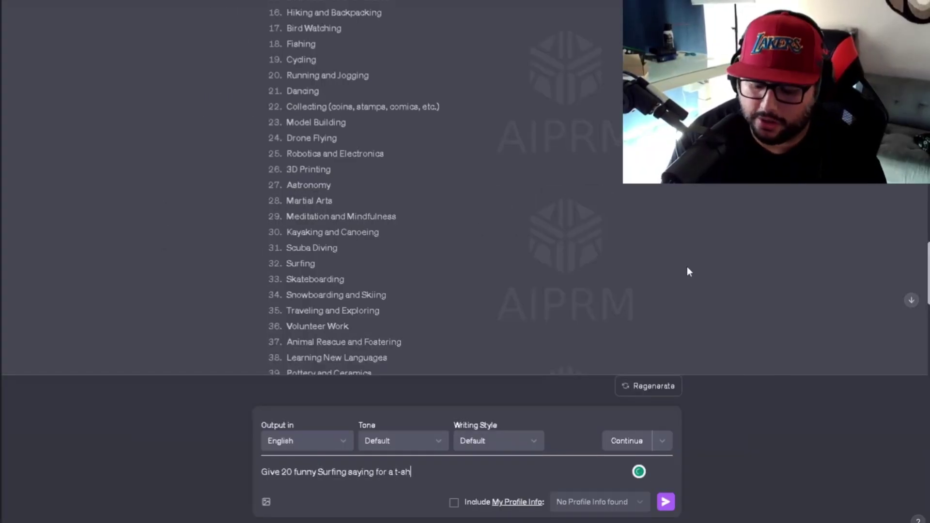
text(irt design)
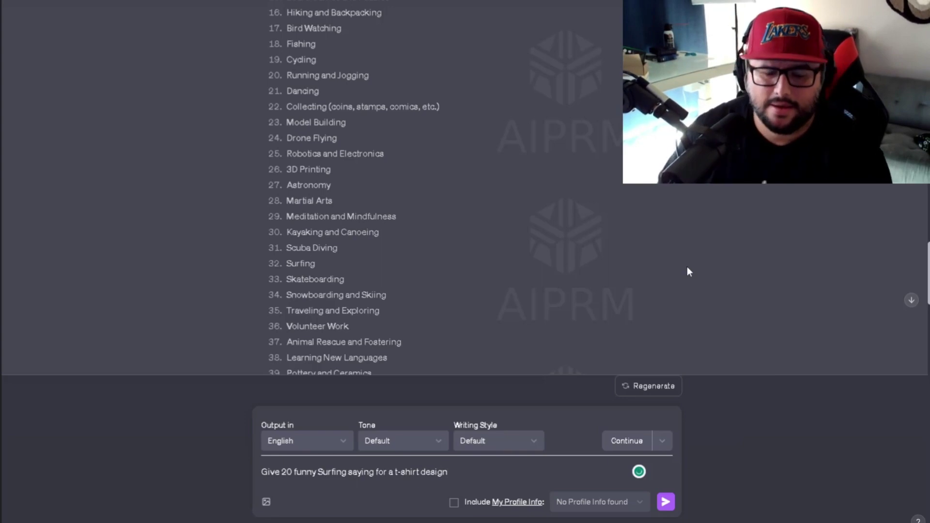
Step: Send ChatGPT the request for 20 funny surfing sayings for a t-shirt
click(665, 502)
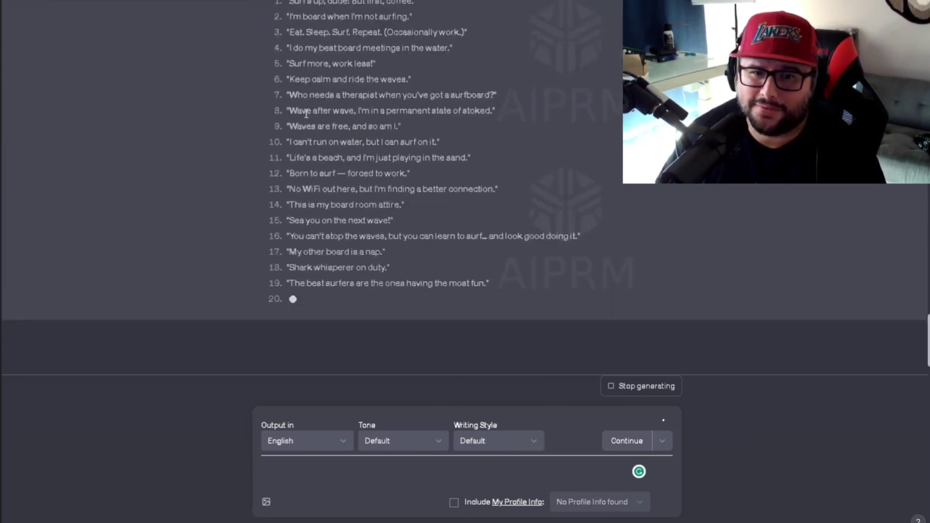
scroll(400, 360, up, 3)
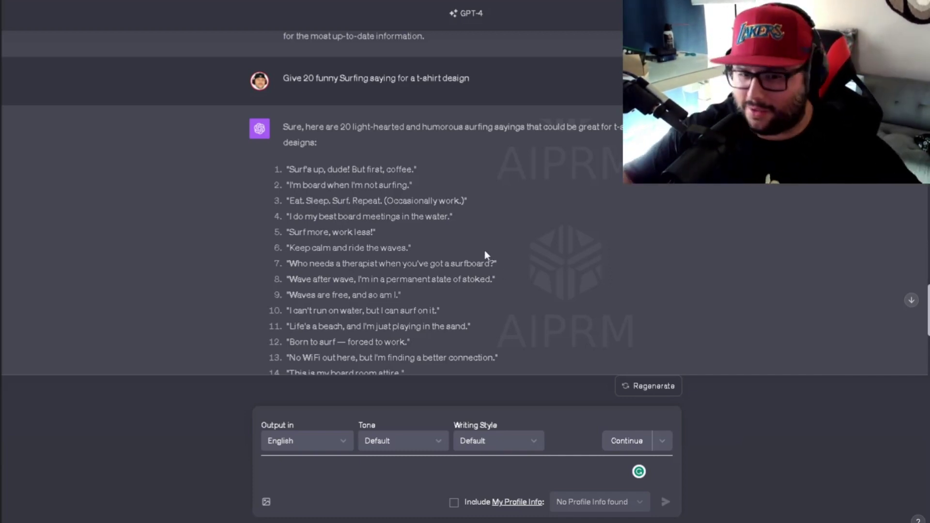
scroll(485, 251, down, 2)
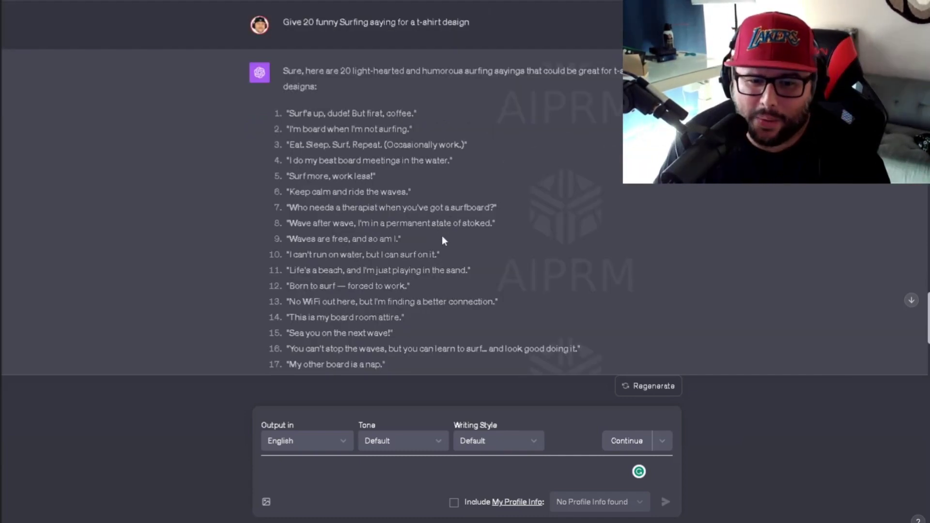
scroll(437, 247, down, 2)
scroll(396, 347, down, 2)
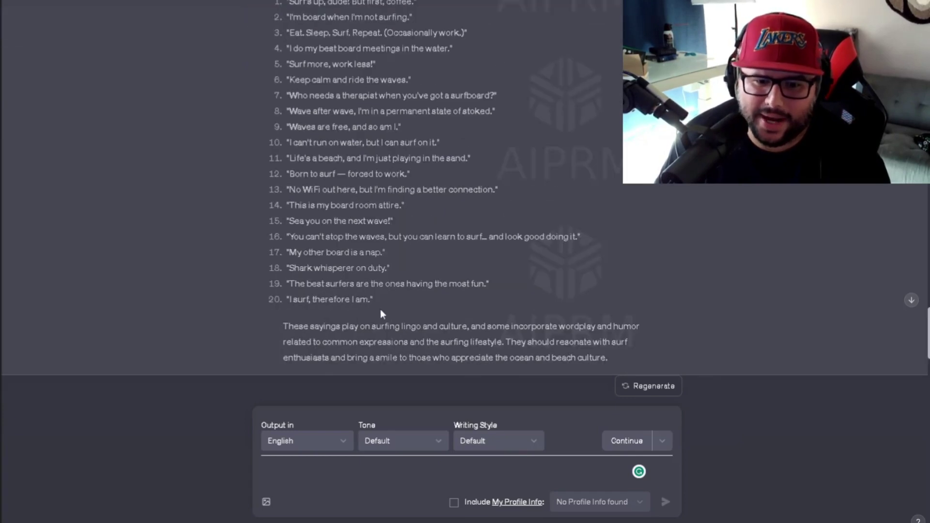
scroll(385, 313, up, 4)
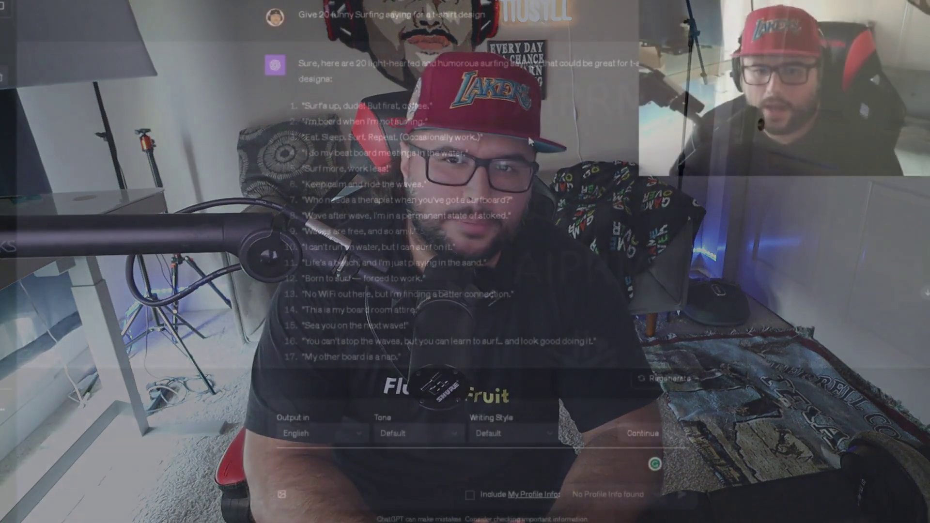
scroll(502, 158, down, 1)
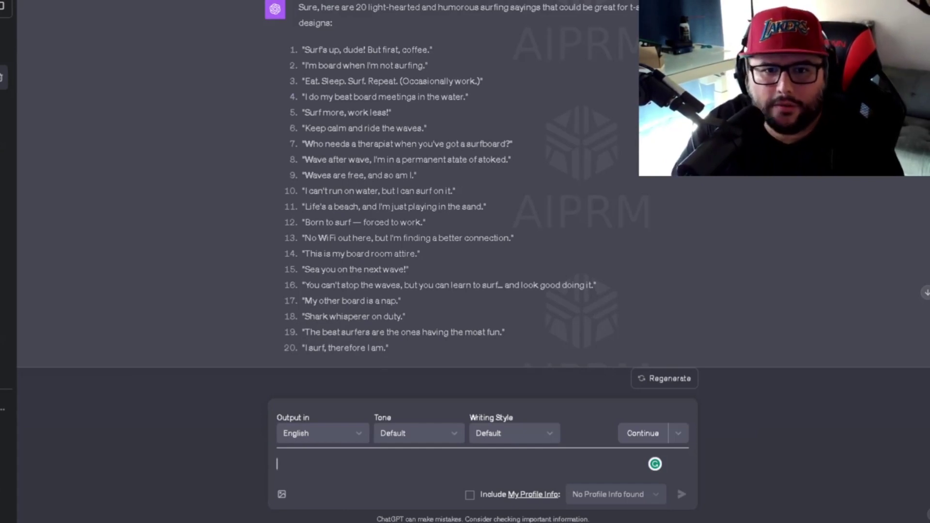
text(Can)
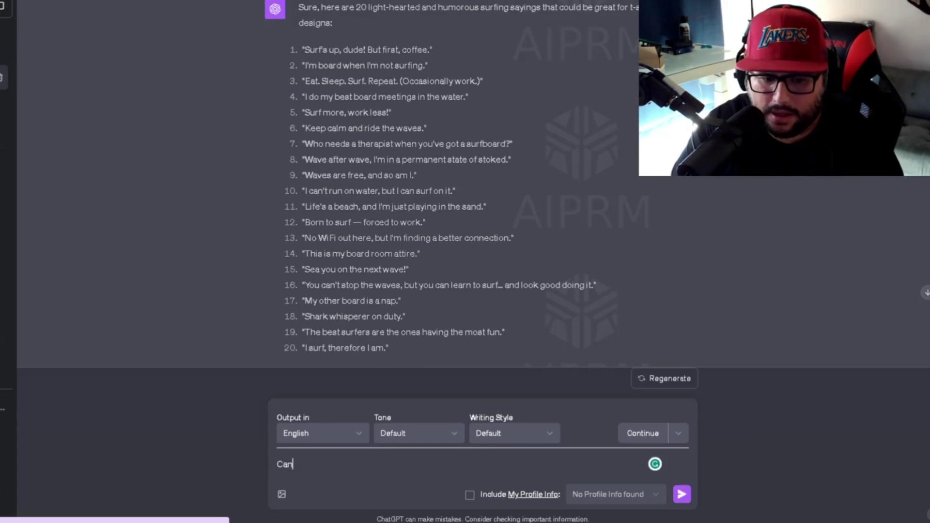
text( yo)
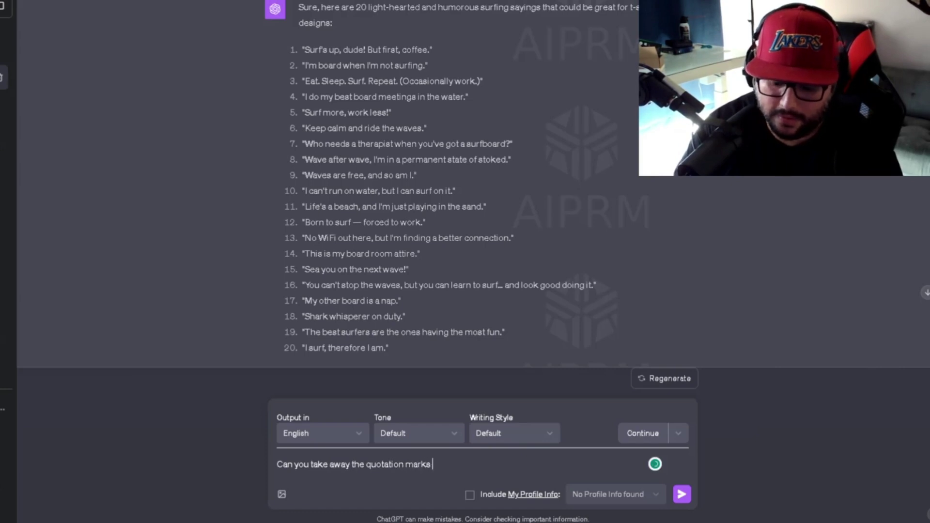
Step: Send 'Can you take away the quotation marks' to ChatGPT
key(Return)
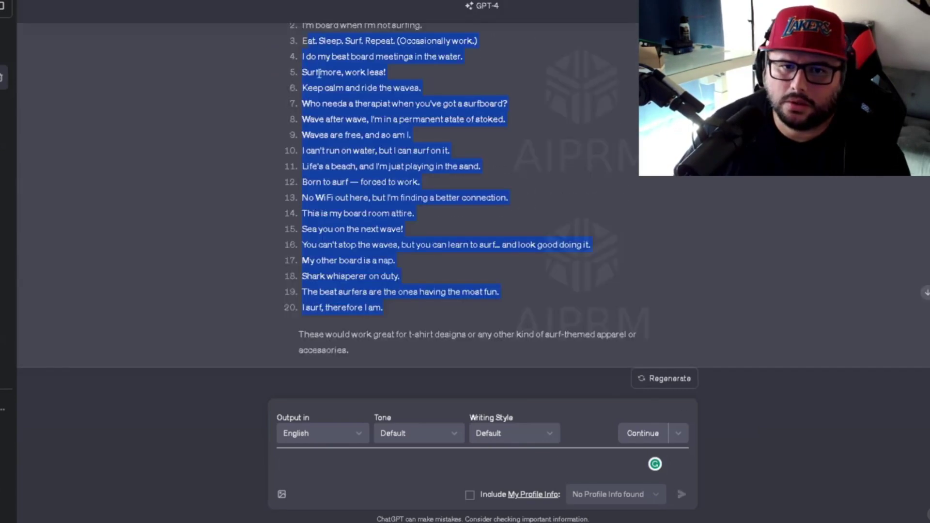
Step: Copy the surfing sayings, paste them into Merch Informer's Trademark Alerts and save them
right_click(508, 269)
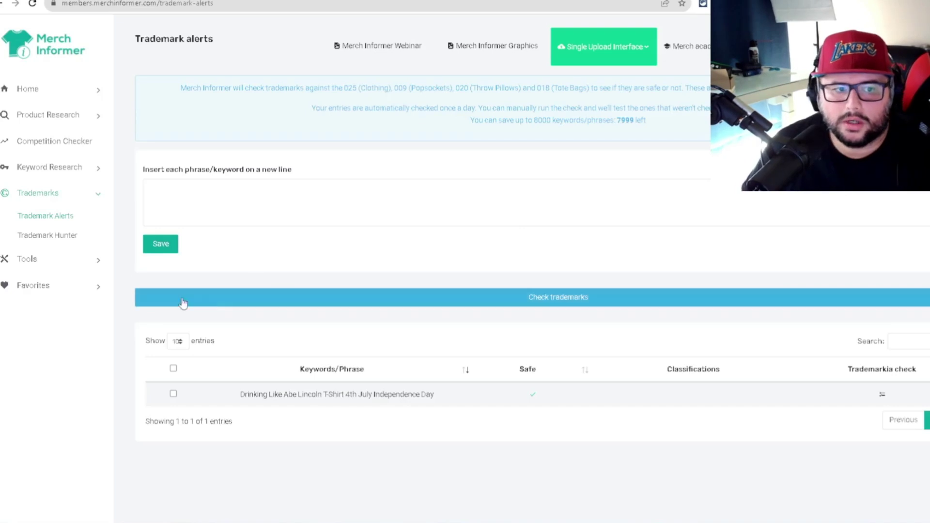
click(37, 192)
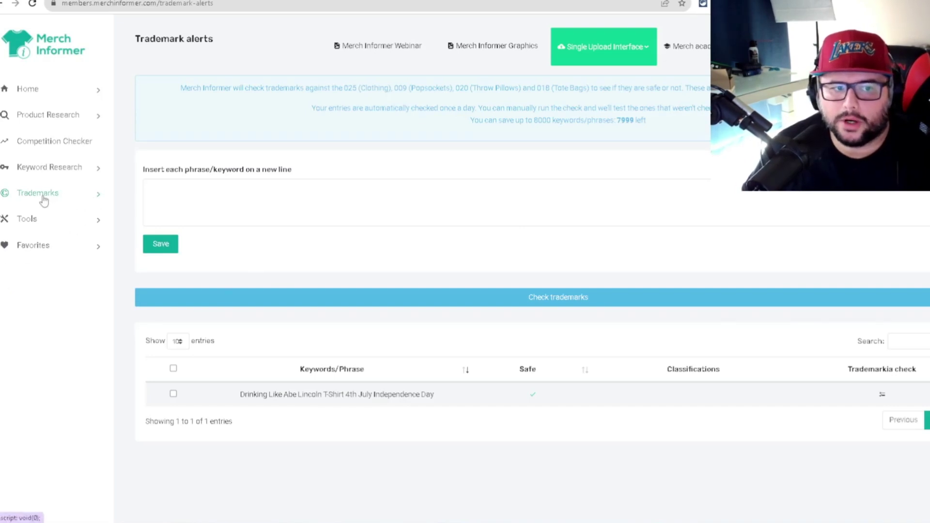
click(43, 196)
click(182, 200)
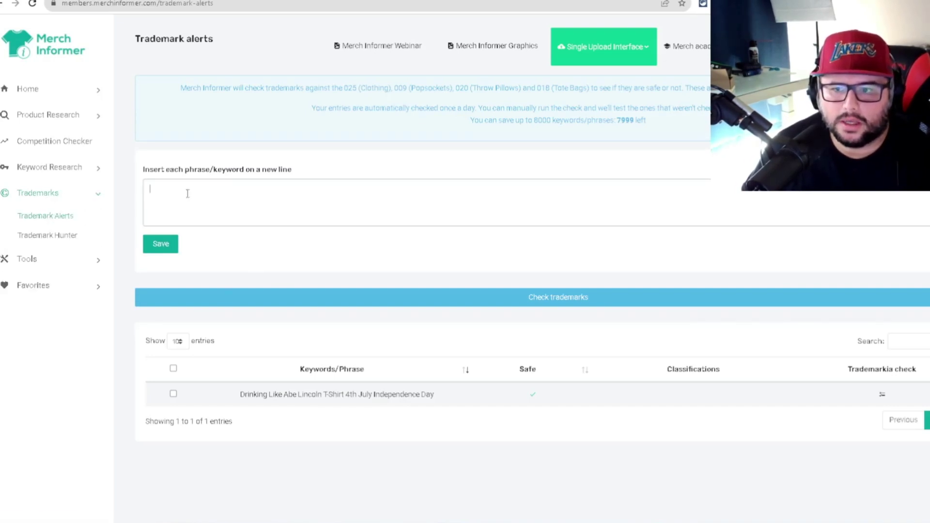
key(ctrl+v)
click(159, 244)
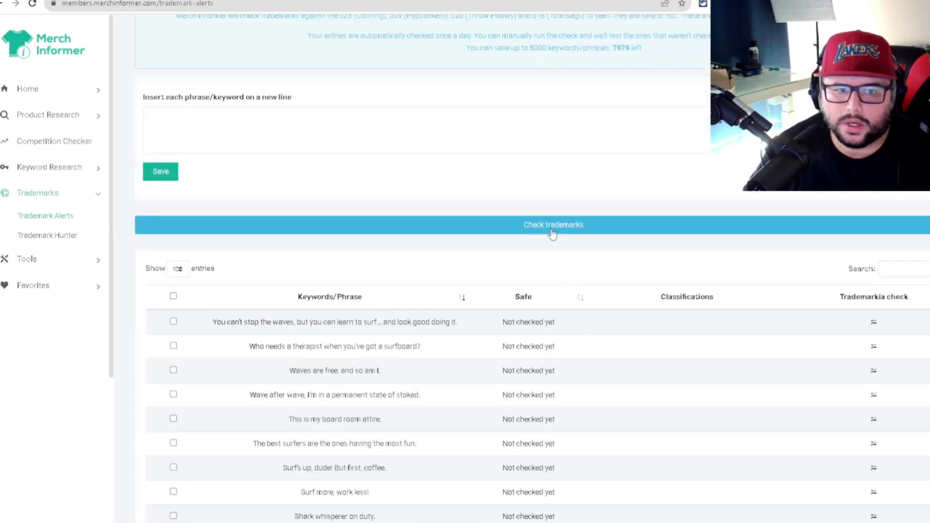
scroll(485, 305, down, 3)
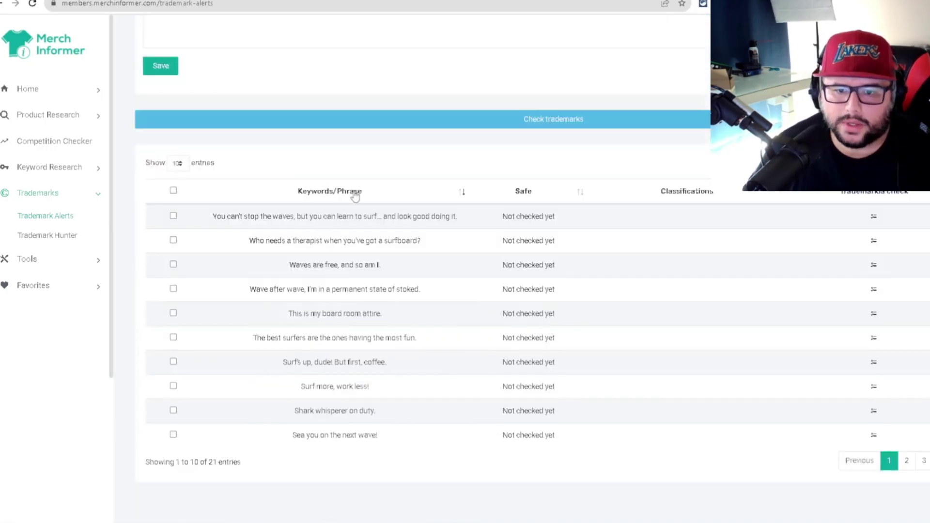
Step: Check trademarks on the saved sayings and browse the first and last result pages
click(552, 121)
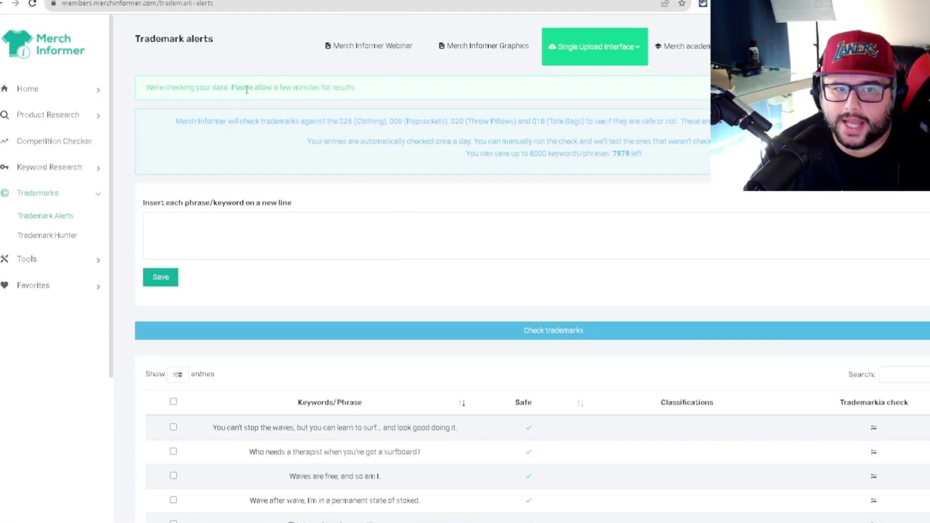
scroll(381, 251, down, 3)
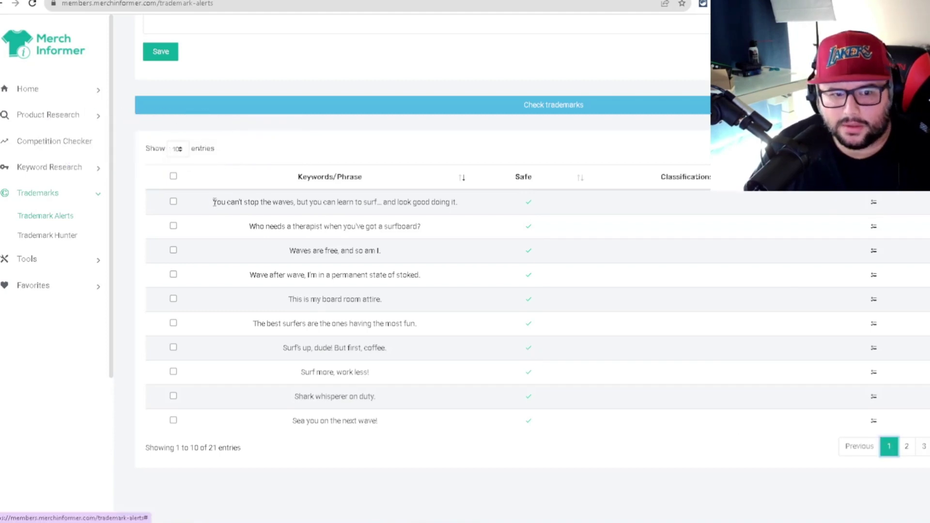
drag(212, 203, 462, 202)
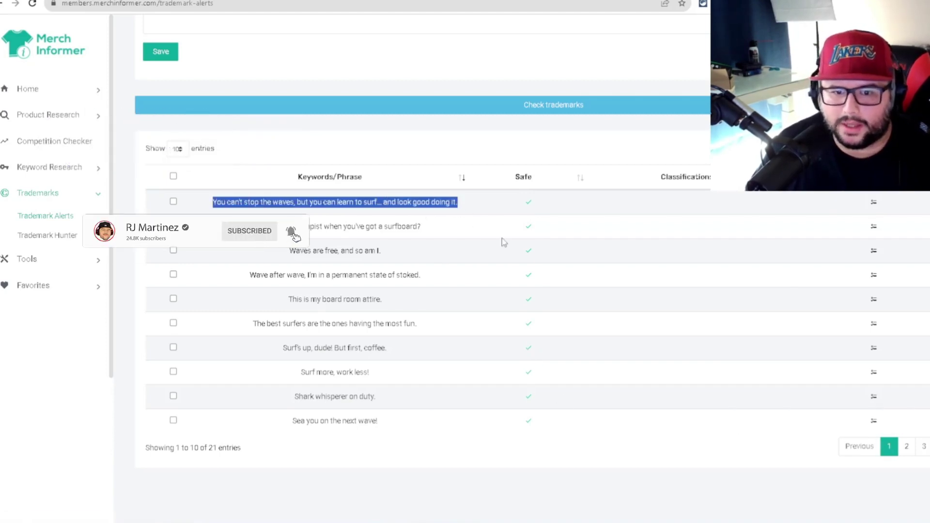
click(516, 211)
scroll(538, 276, up, 3)
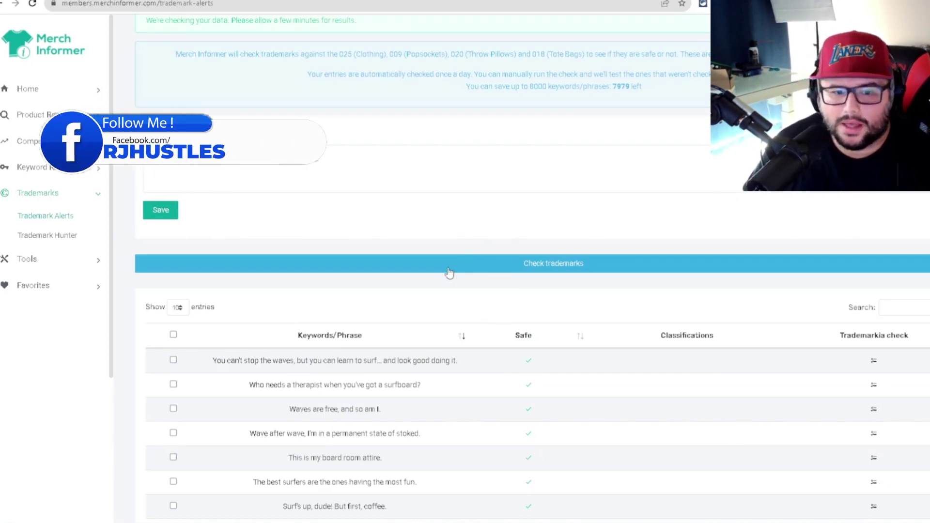
scroll(462, 269, down, 2)
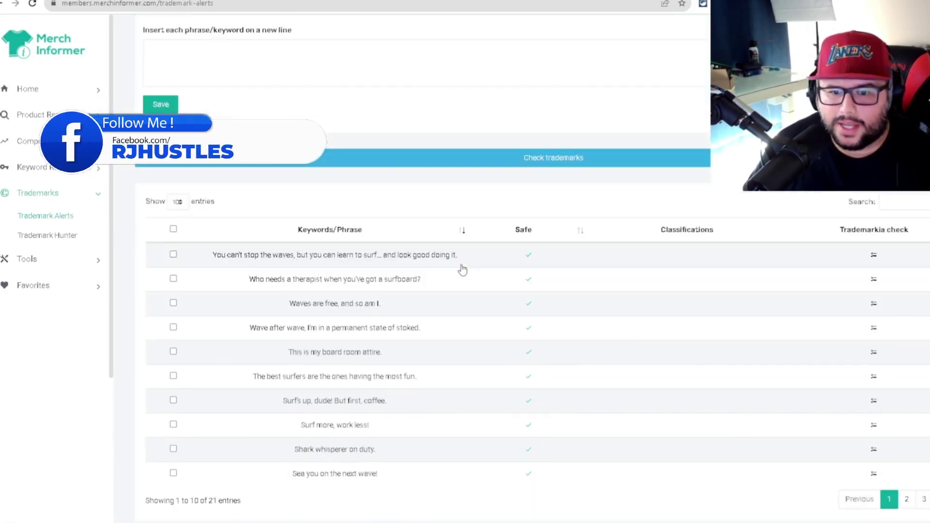
scroll(462, 269, down, 1)
click(924, 447)
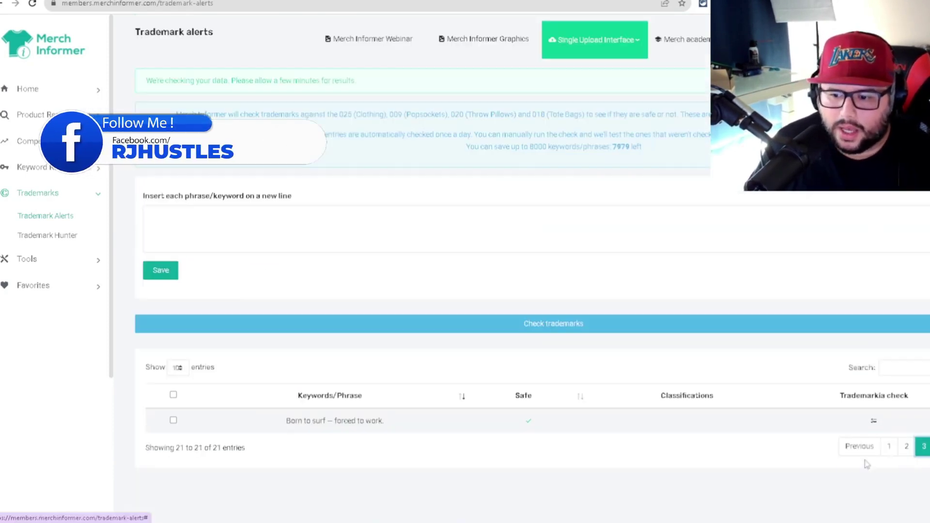
click(892, 447)
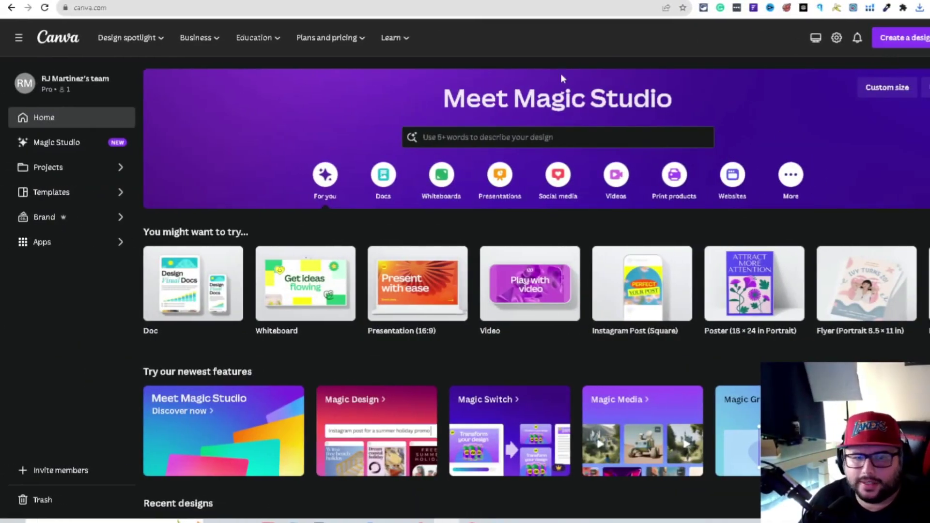
Step: Create a new custom-size design of 4500 × 5400 pixels
click(904, 39)
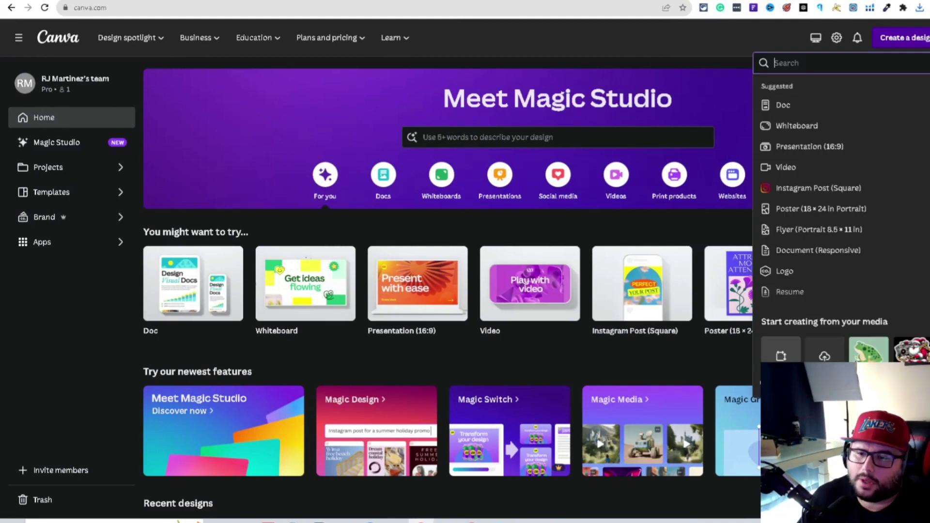
click(781, 356)
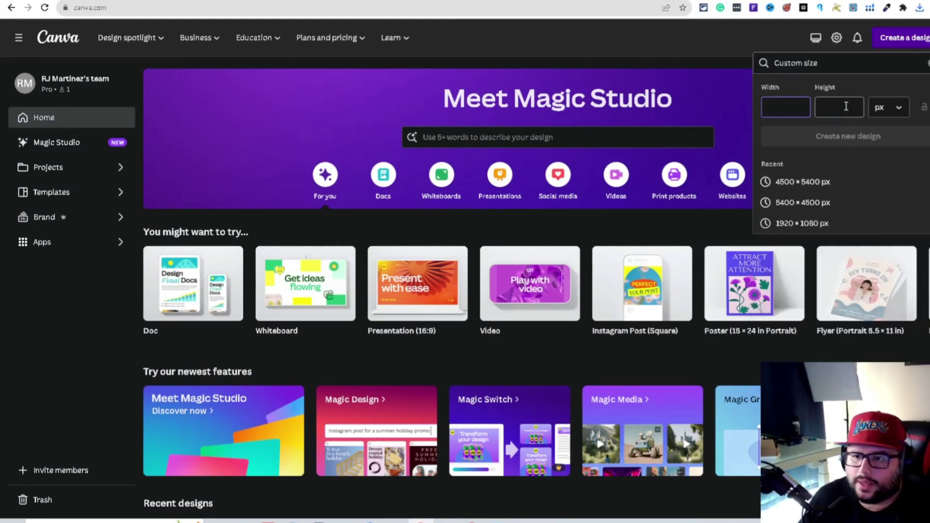
click(899, 108)
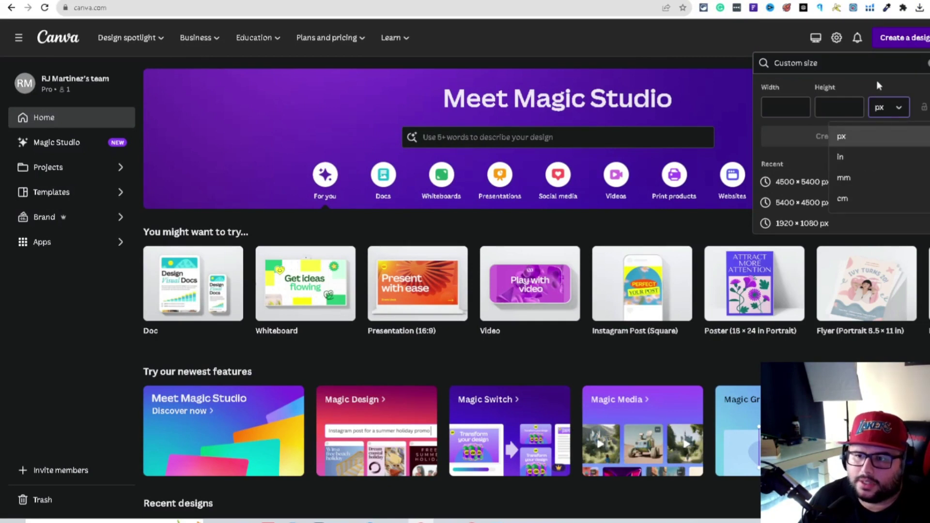
click(880, 131)
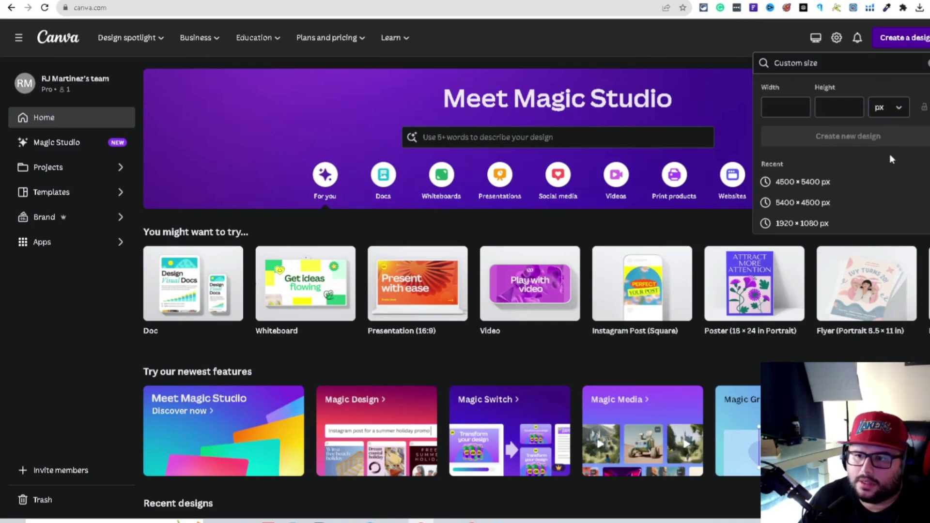
click(778, 184)
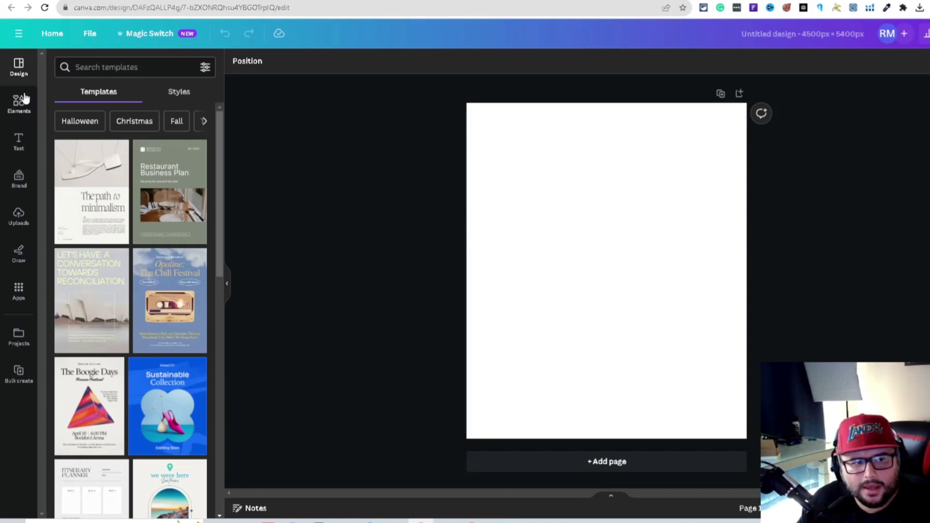
Step: Rerun the 'surfing tshirt' template search and apply the Surfer Lover Surfboard Summer T-shirt template
click(100, 67)
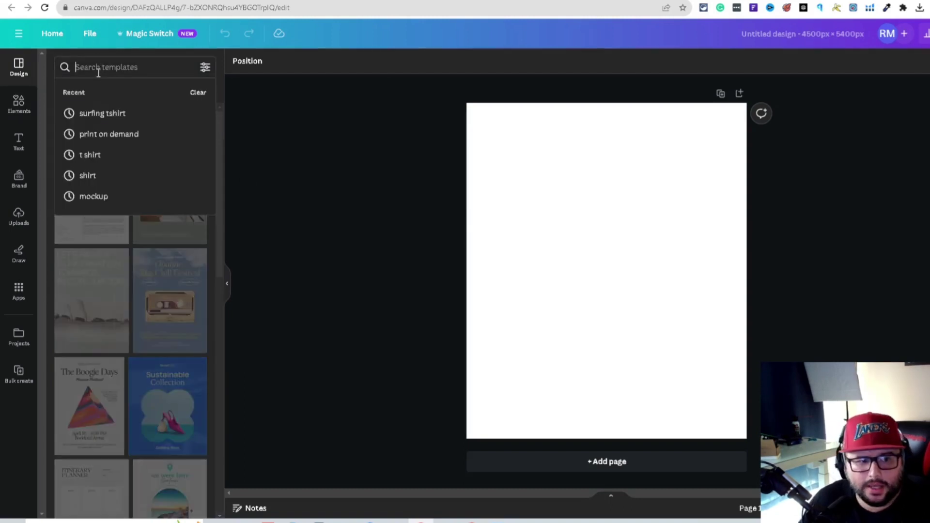
click(102, 115)
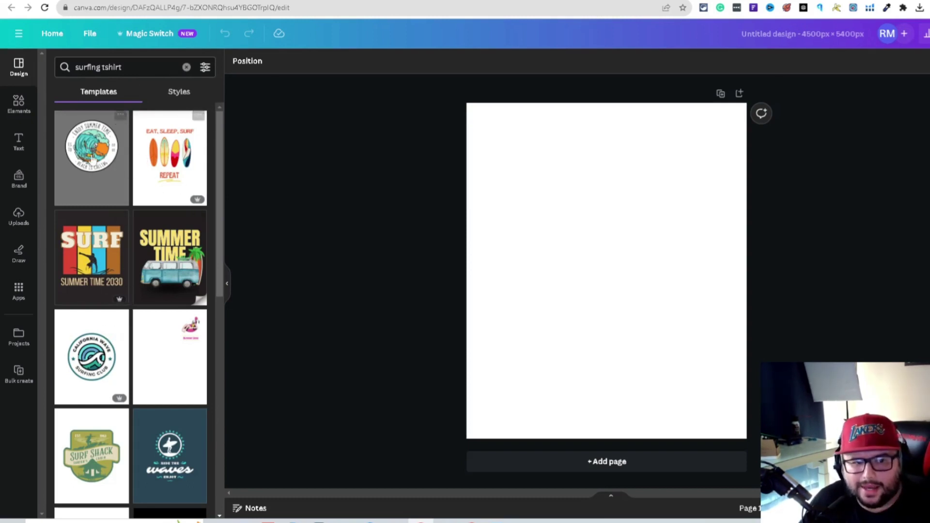
scroll(204, 218, down, 4)
scroll(206, 242, down, 4)
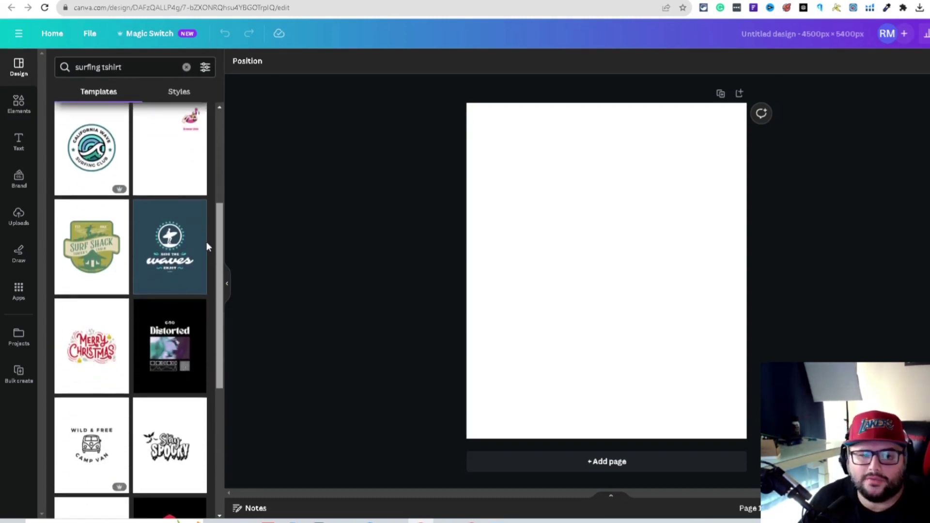
scroll(209, 291, down, 4)
scroll(211, 327, down, 4)
scroll(214, 342, down, 4)
scroll(218, 356, down, 4)
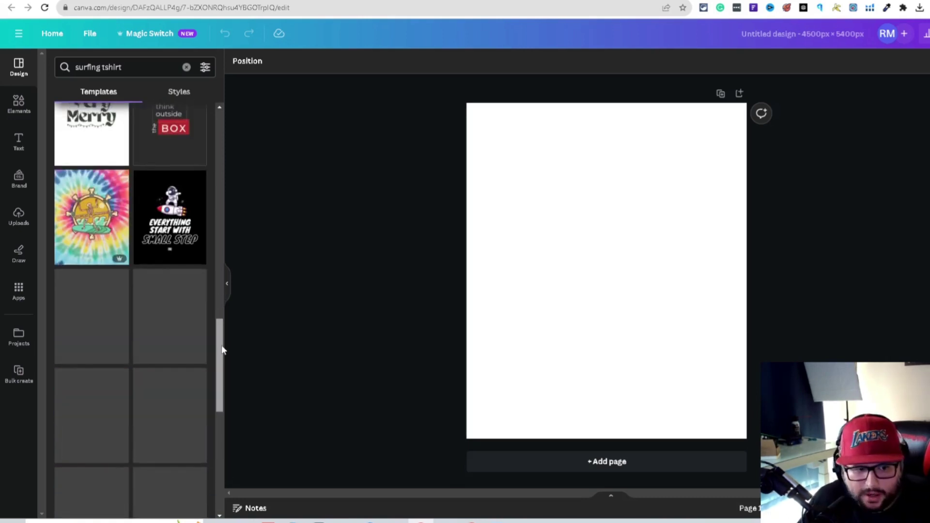
scroll(222, 363, down, 3)
scroll(218, 357, down, 3)
scroll(211, 335, down, 3)
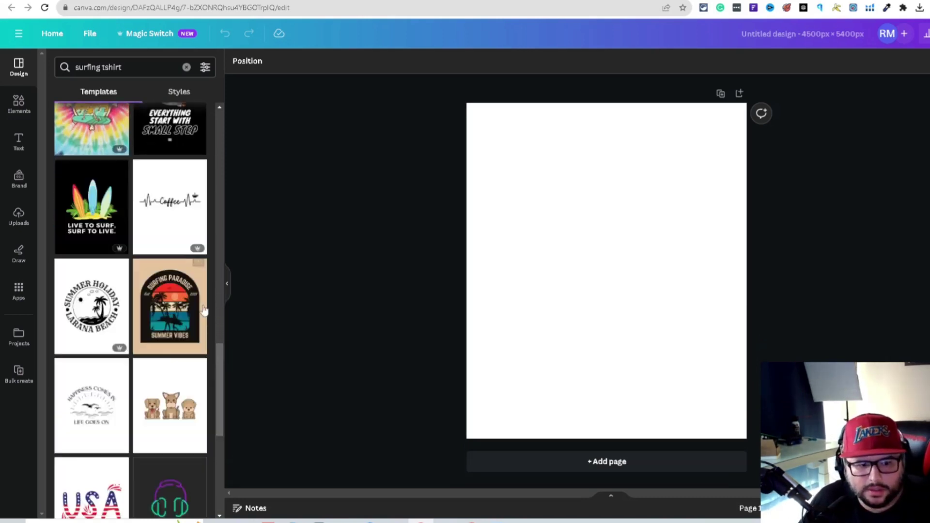
scroll(203, 316, down, 3)
scroll(204, 312, down, 4)
scroll(205, 314, down, 3)
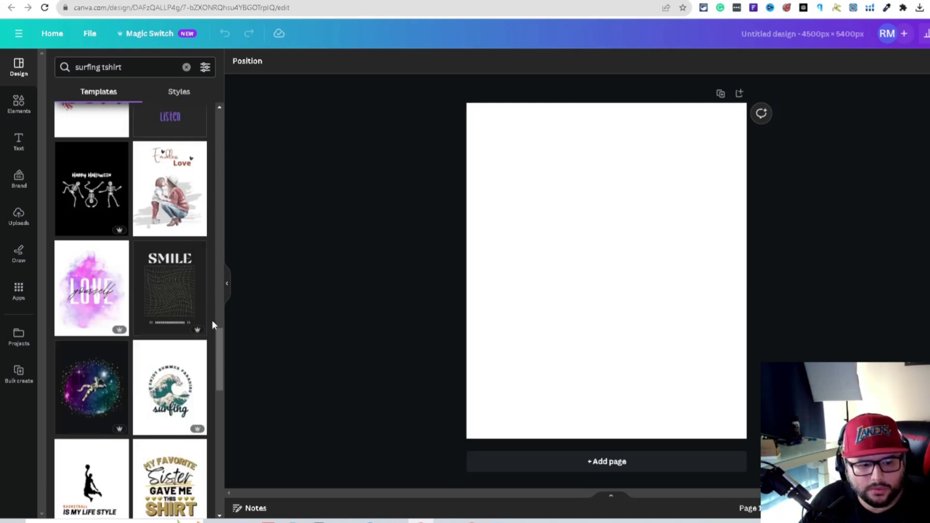
scroll(209, 318, down, 3)
scroll(208, 314, down, 3)
scroll(208, 312, down, 4)
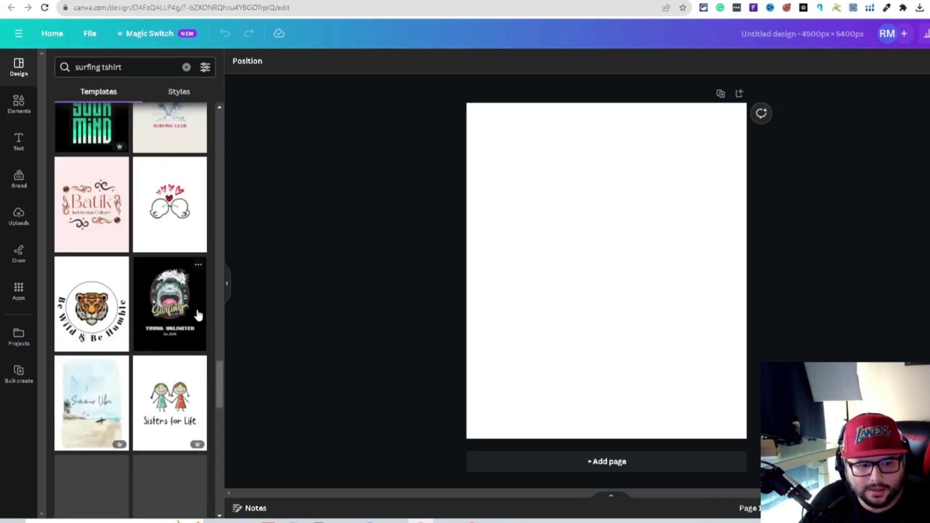
scroll(210, 364, down, 4)
click(169, 342)
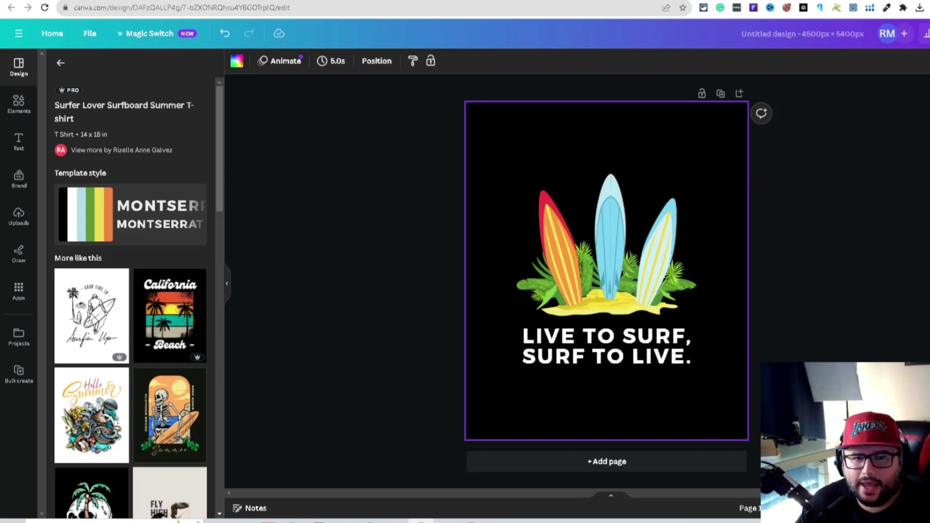
Step: Replace the template slogan with 'Surf more, work less!' copied from ChatGPT
key(ctrl+Tab)
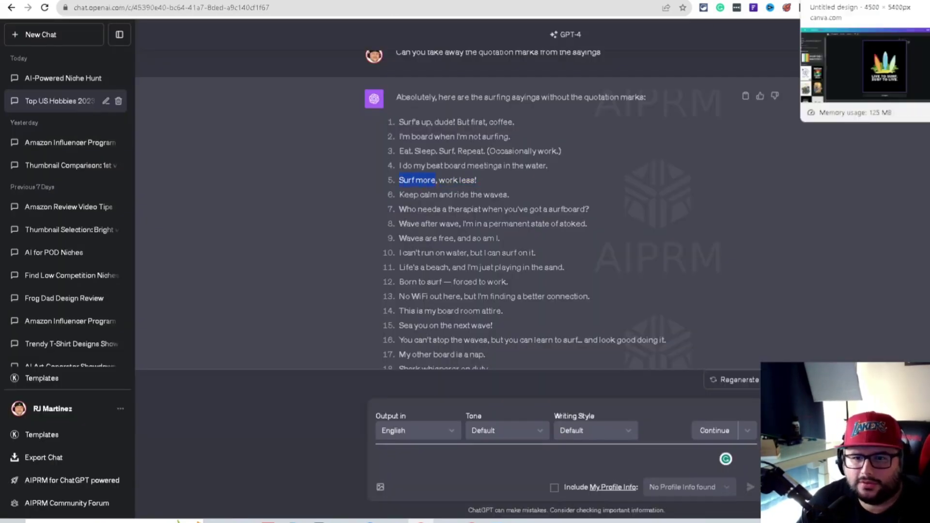
click(858, 7)
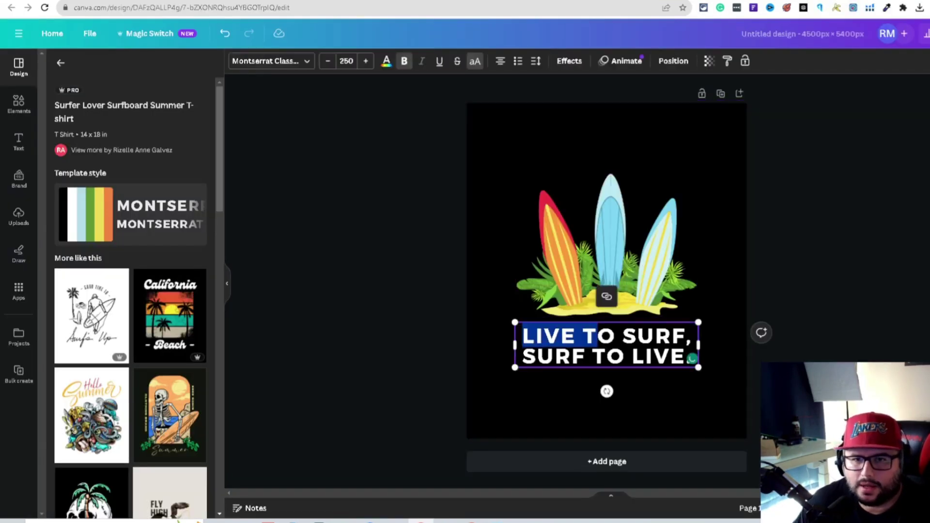
key(ctrl+Tab)
key(ctrl+Tab)
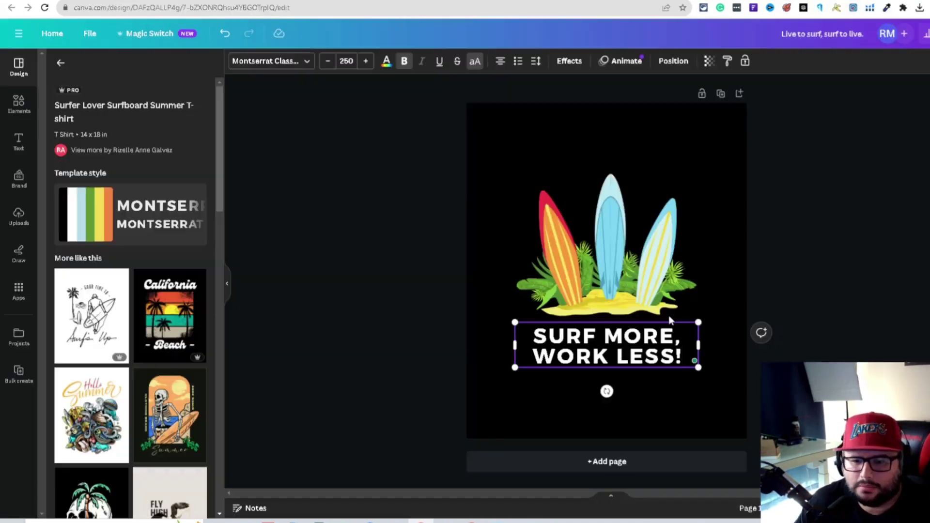
click(639, 281)
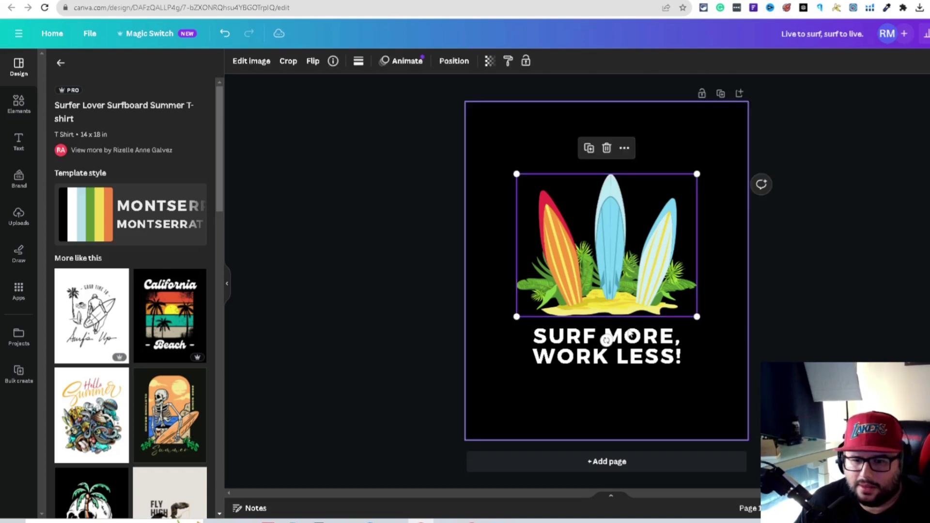
click(607, 345)
click(608, 230)
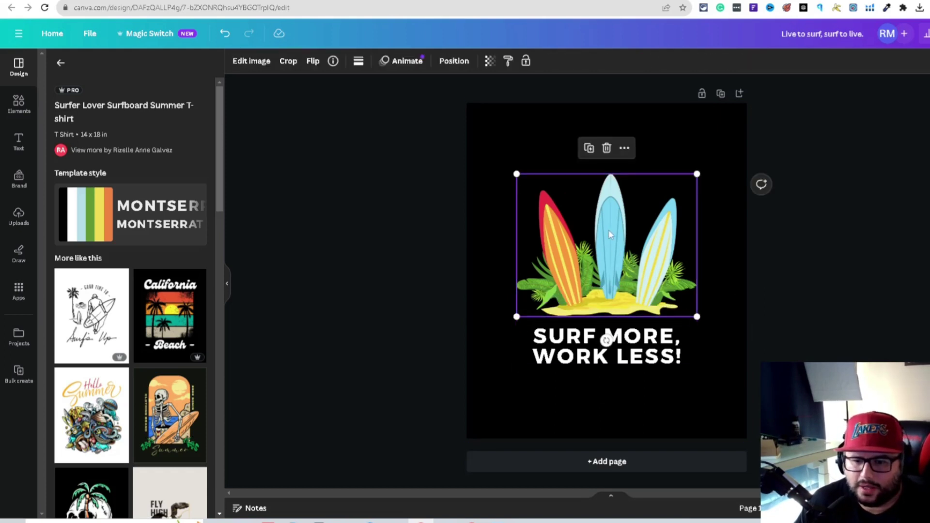
Step: Enlarge the 'SURF MORE, WORK LESS!' text slightly and centre it beneath the surfboards
click(578, 347)
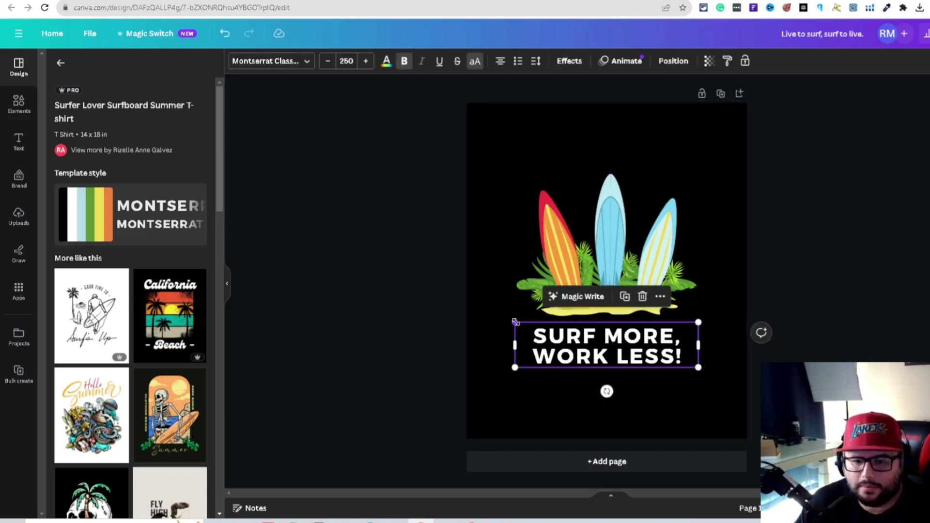
drag(515, 322, 514, 320)
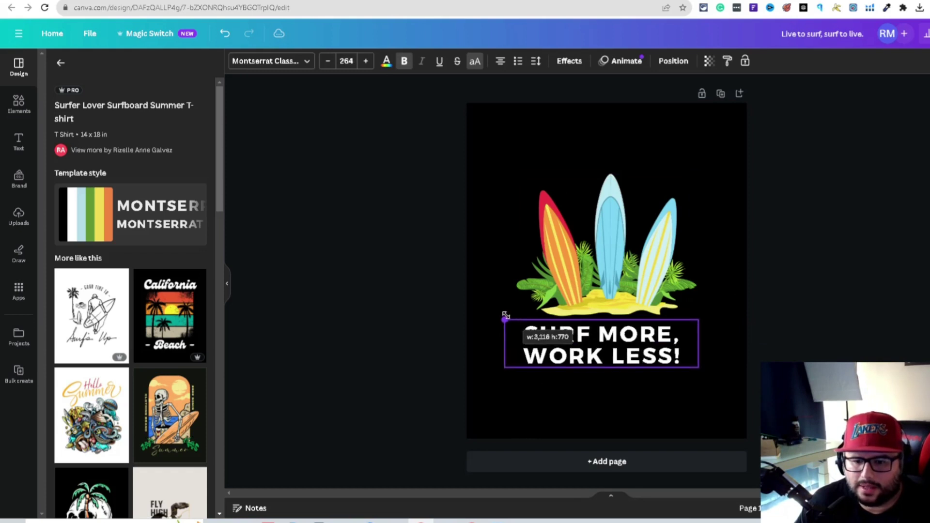
drag(654, 353, 657, 346)
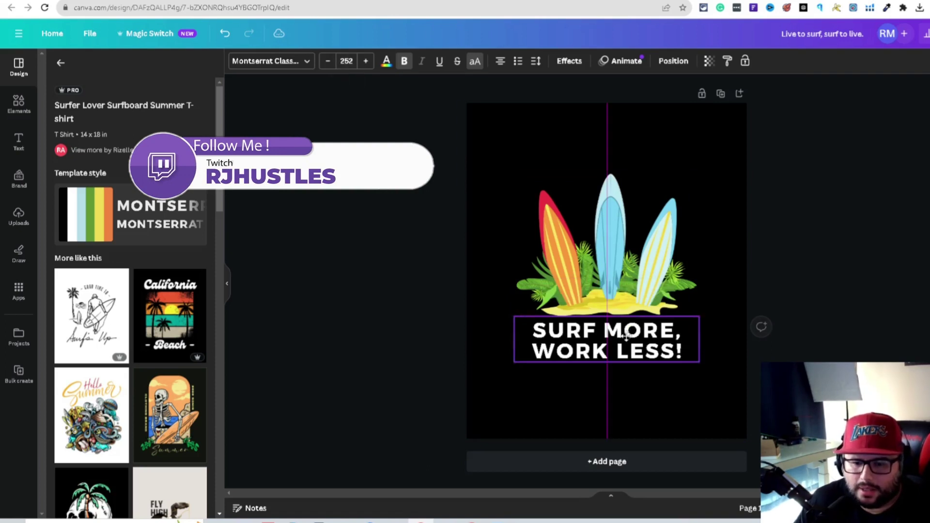
drag(628, 332, 624, 335)
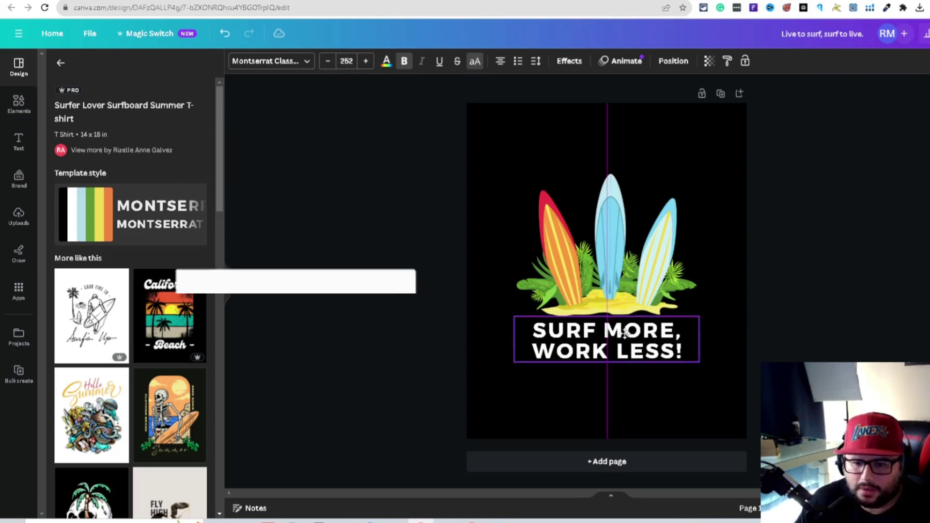
click(831, 197)
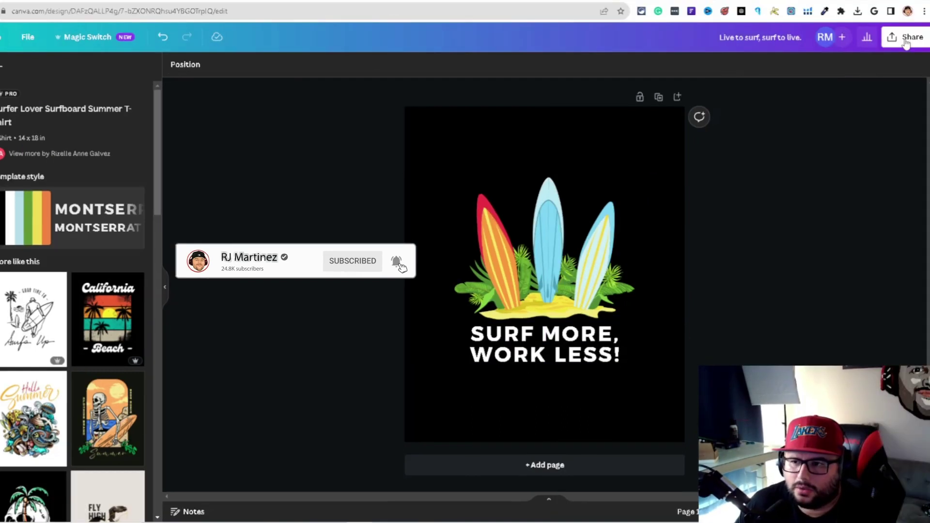
Step: Download the design as a transparent-background PNG and open the downloaded file
click(909, 34)
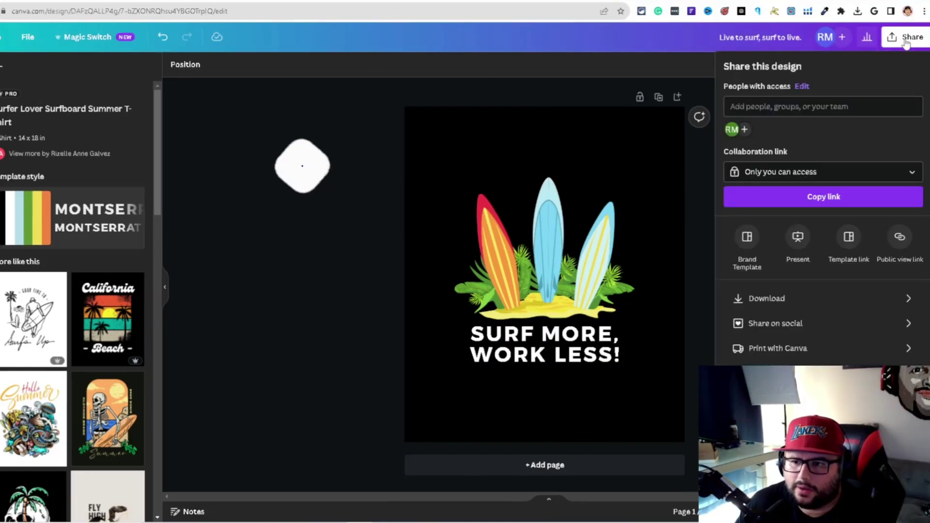
click(783, 300)
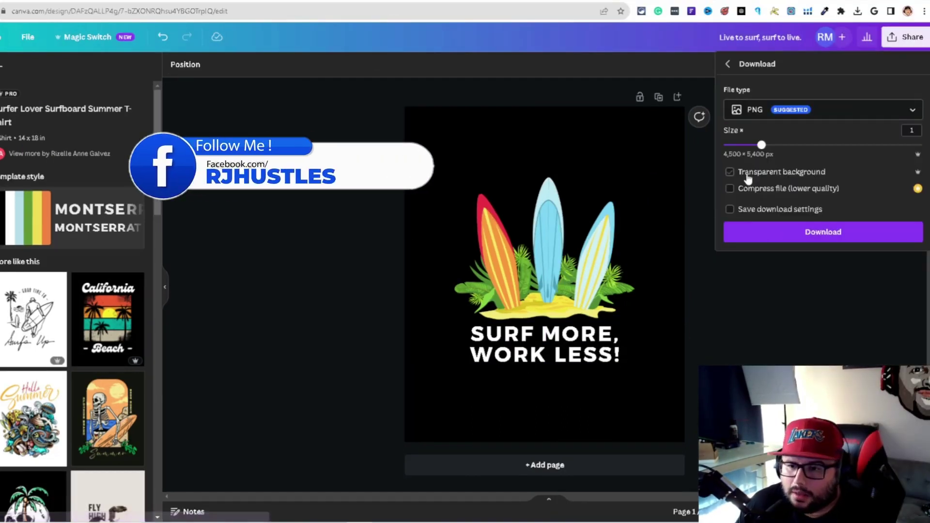
click(789, 110)
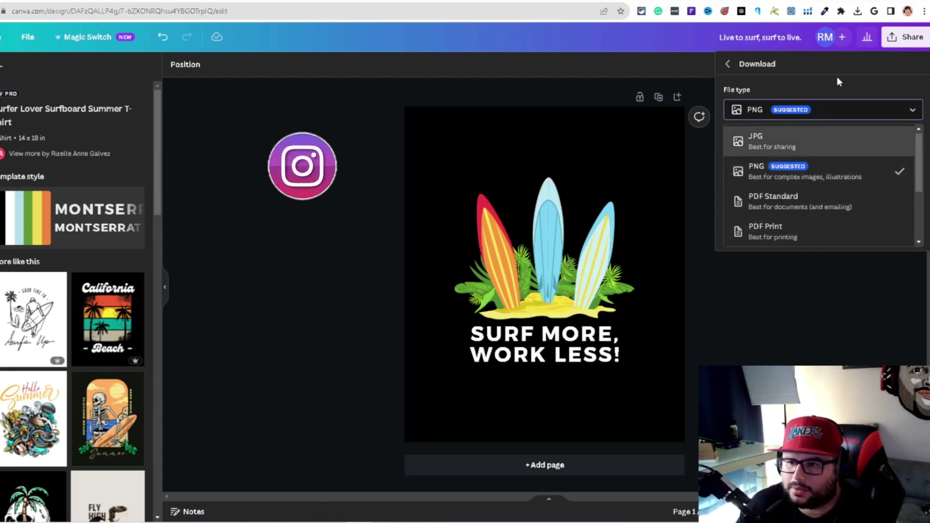
click(837, 79)
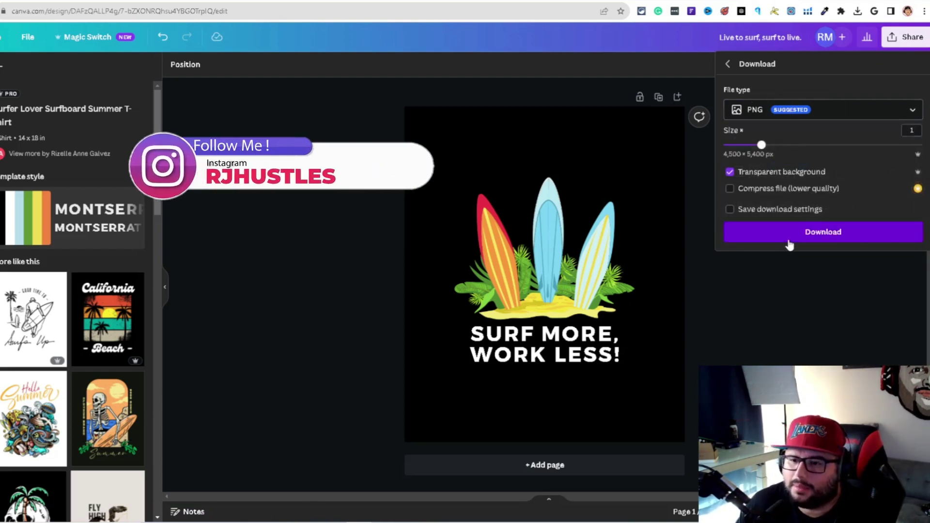
click(822, 233)
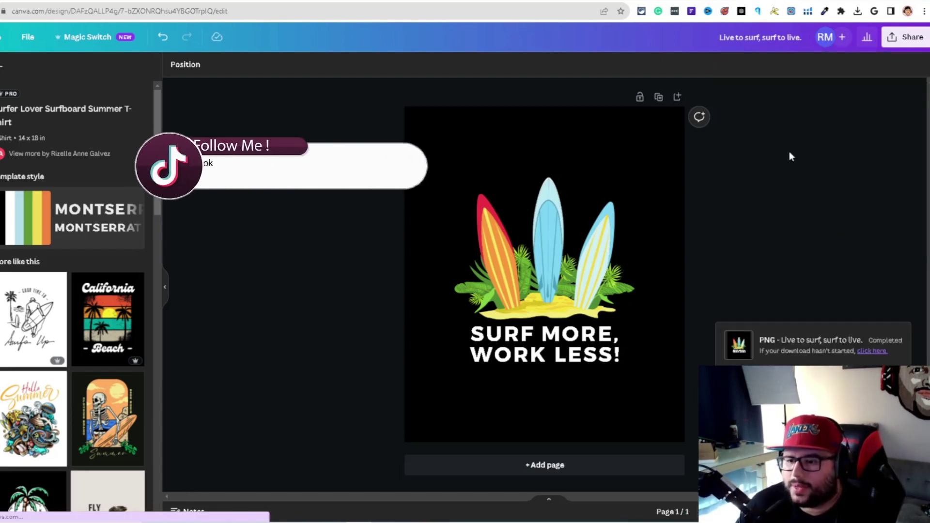
click(858, 11)
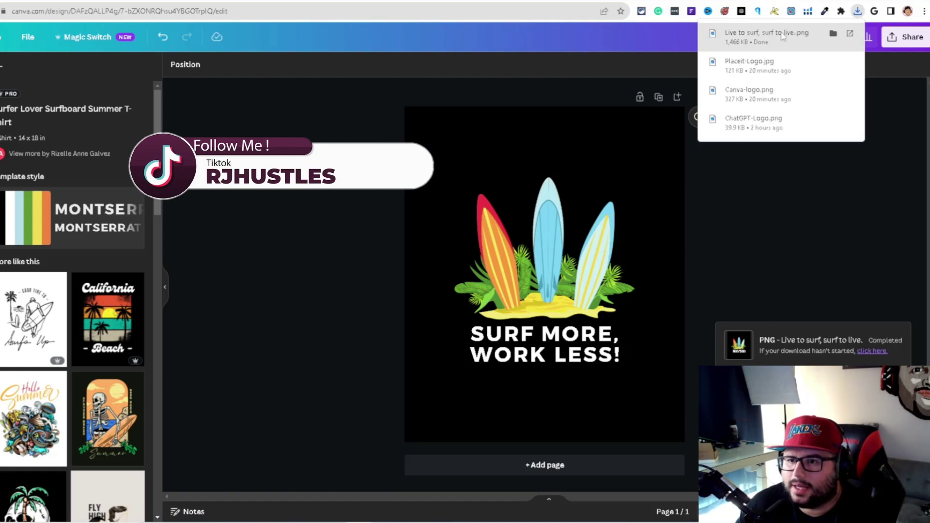
click(767, 33)
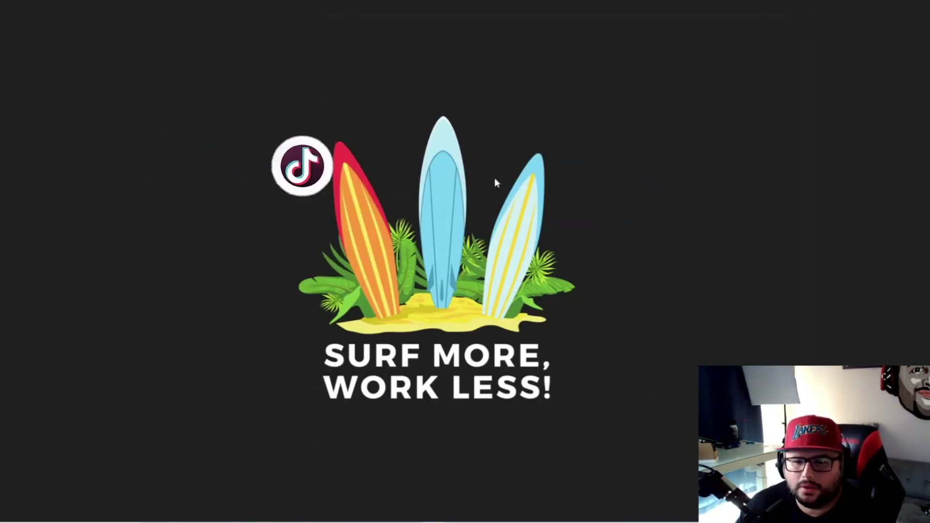